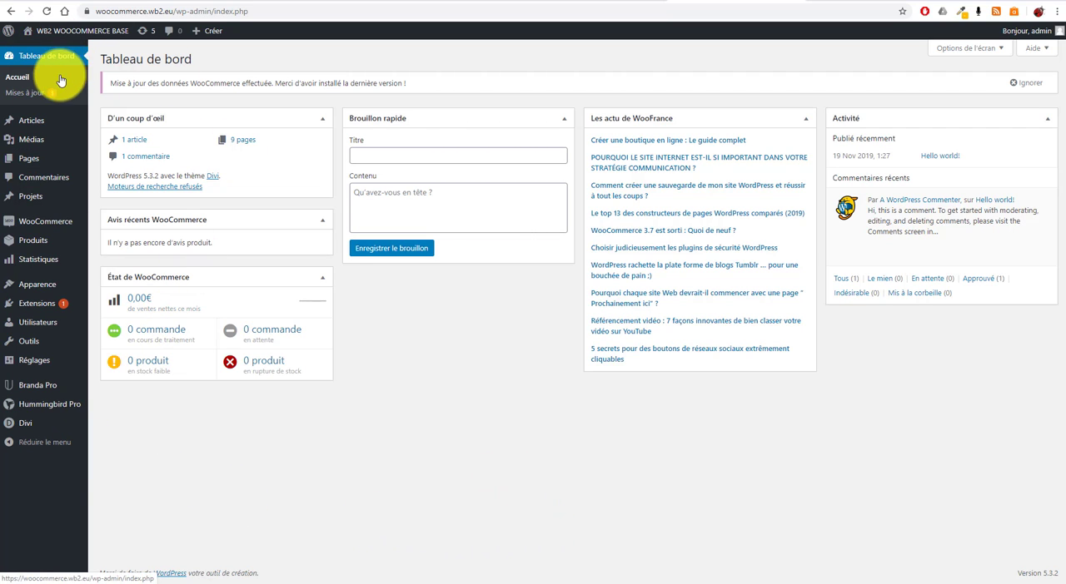
Open the general settings of the WooCommerce store and look over the page
mouse_move(45, 228)
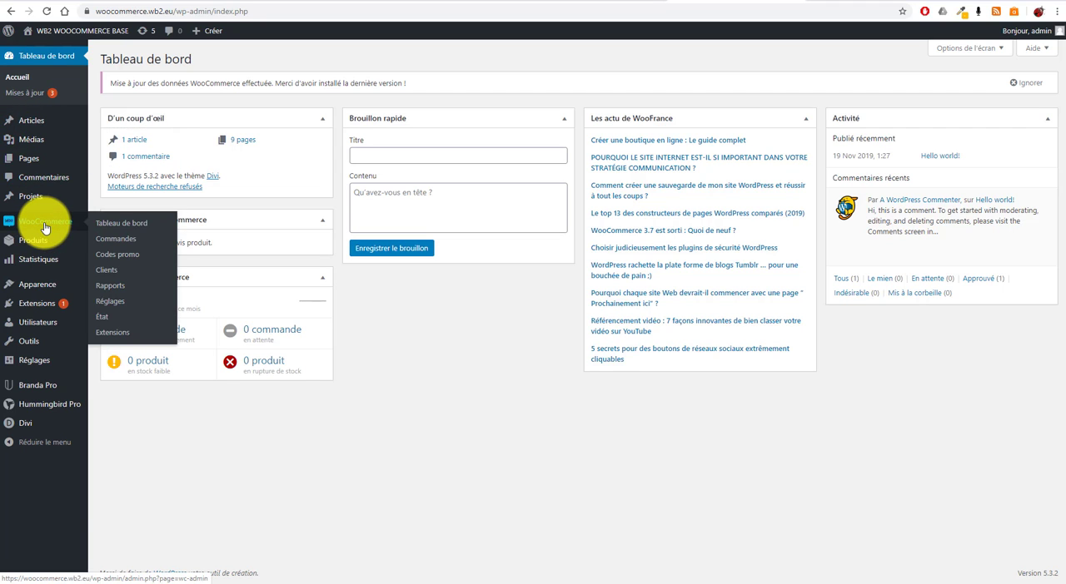
click(115, 304)
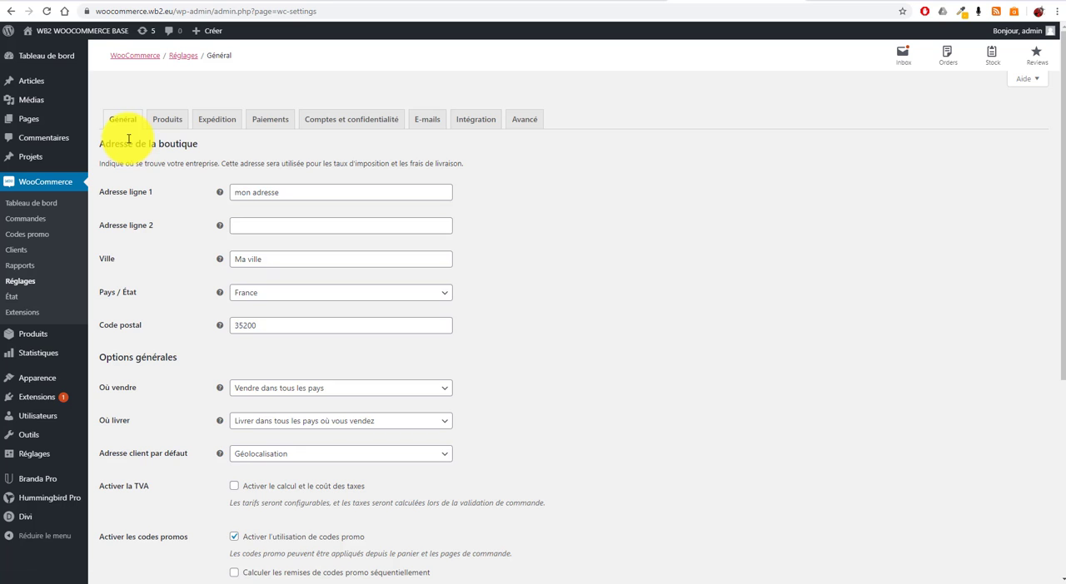
scroll(148, 200, down, 4)
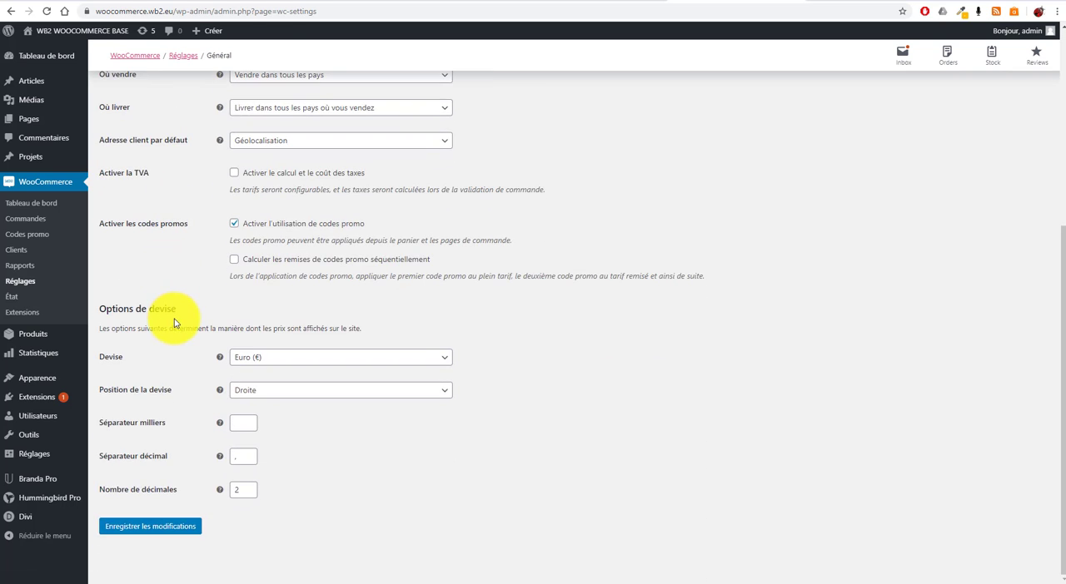
scroll(174, 322, up, 5)
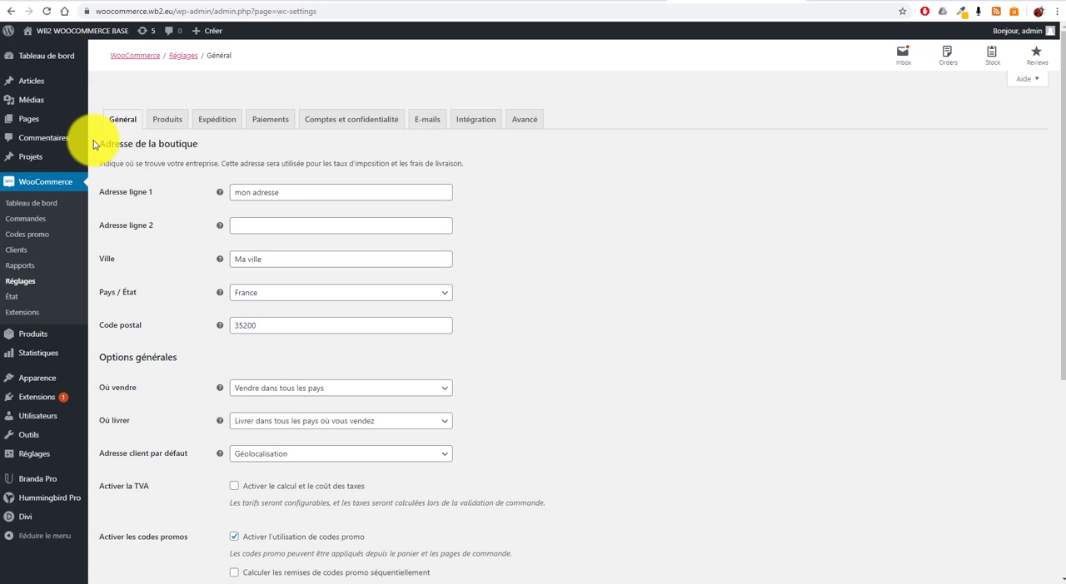
Review the store address fields, the selling and shipping locations, and the choices for the default customer address
drag(96, 144, 219, 148)
click(184, 220)
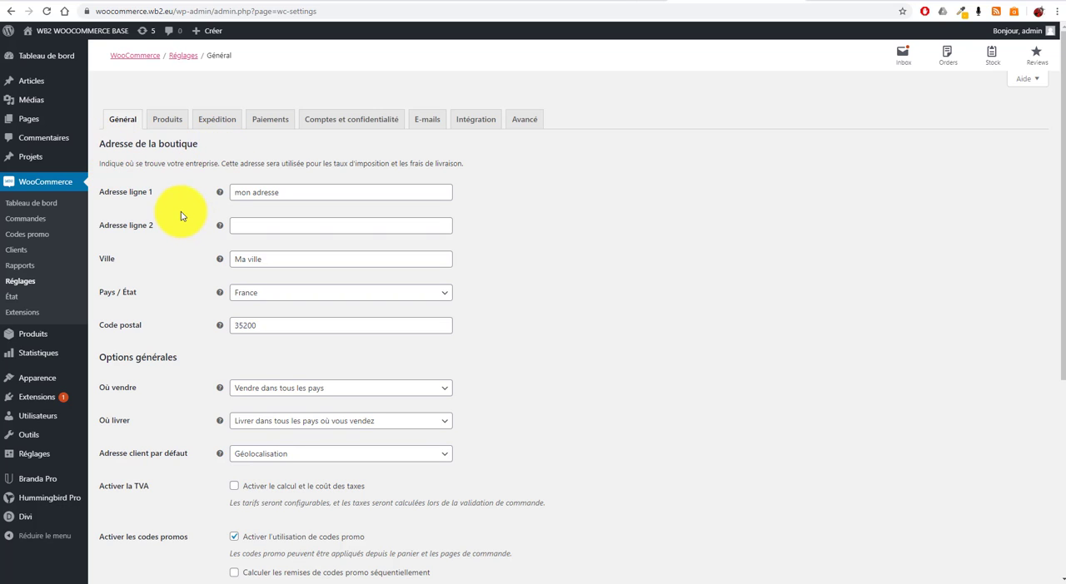
click(301, 194)
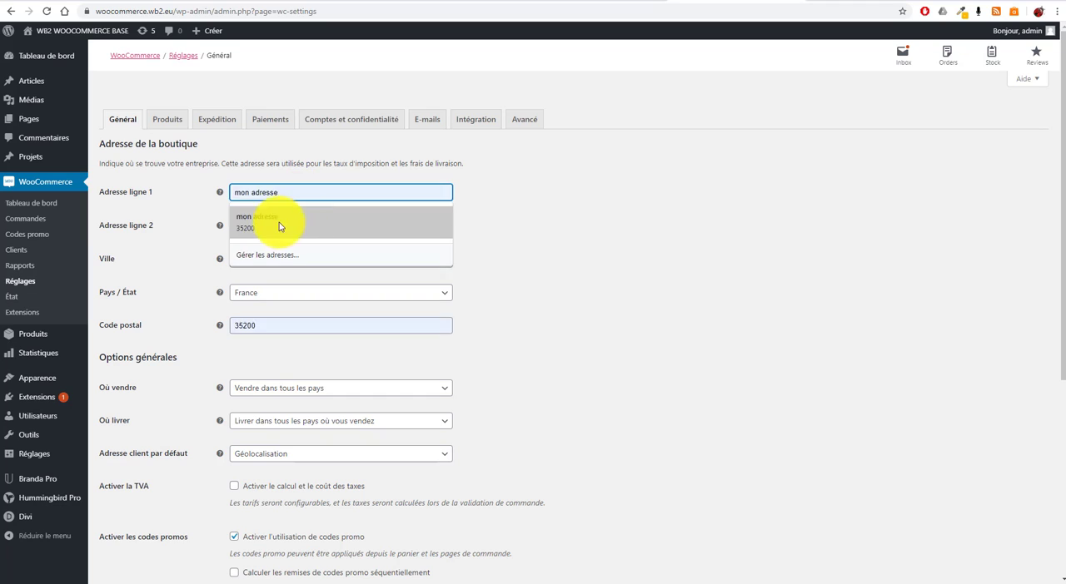
click(177, 217)
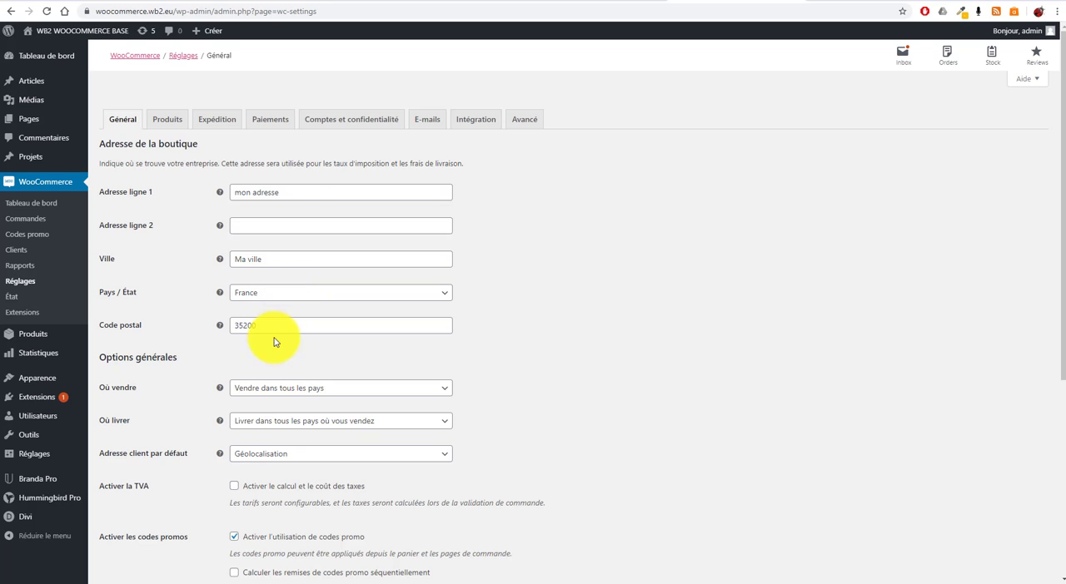
scroll(343, 360, down, 3)
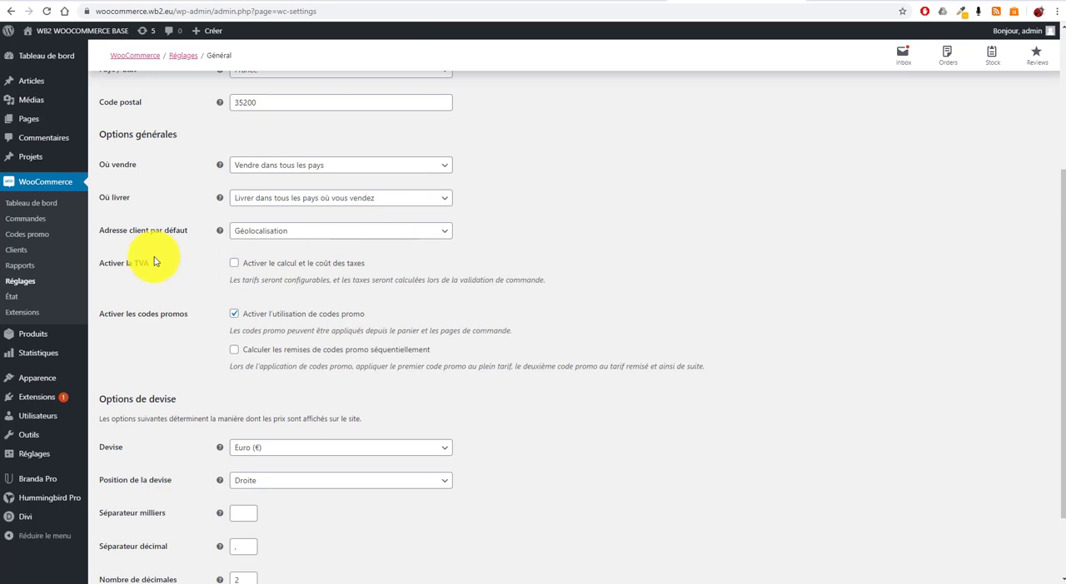
scroll(175, 260, down, 2)
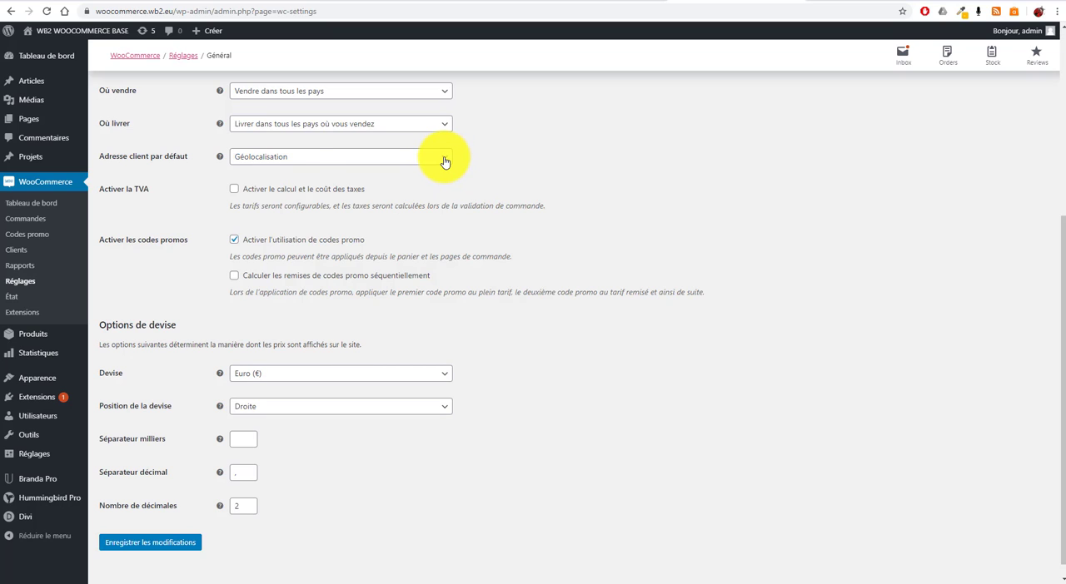
click(444, 162)
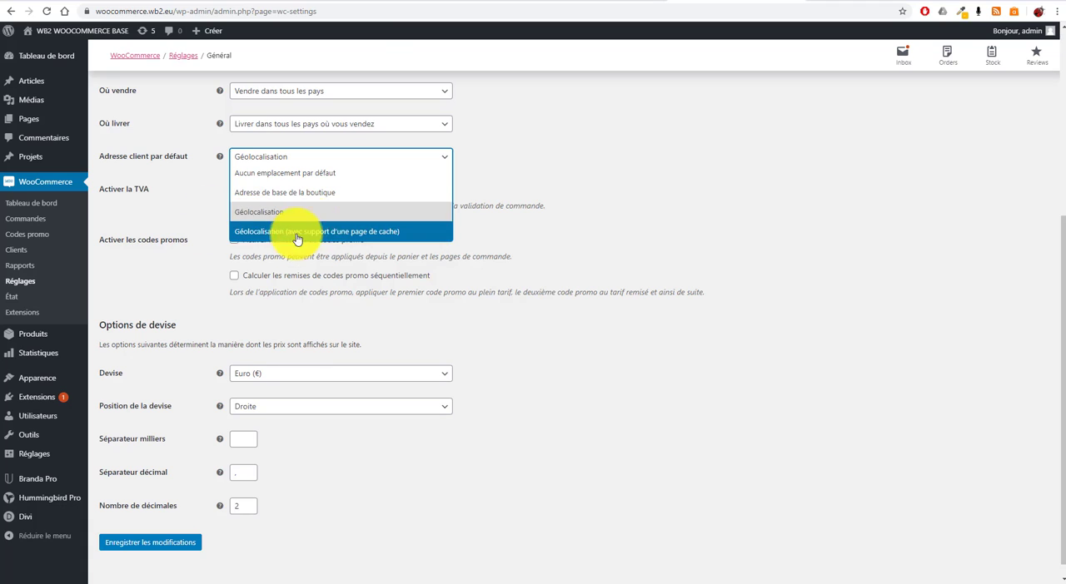
click(183, 210)
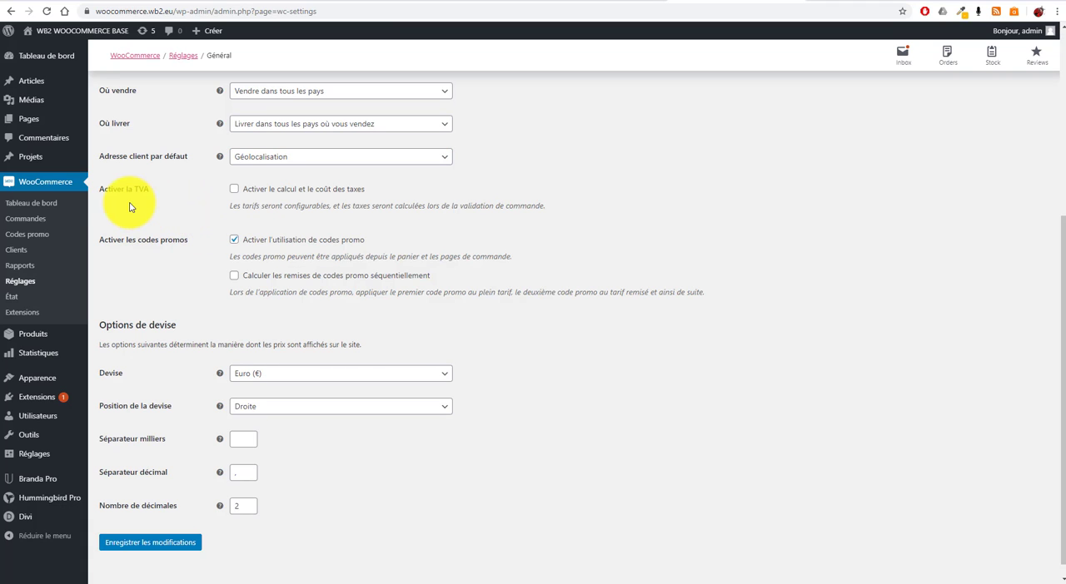
Enable tax calculation with the option "Activer le calcul et le coût des taxes"
drag(98, 190, 153, 190)
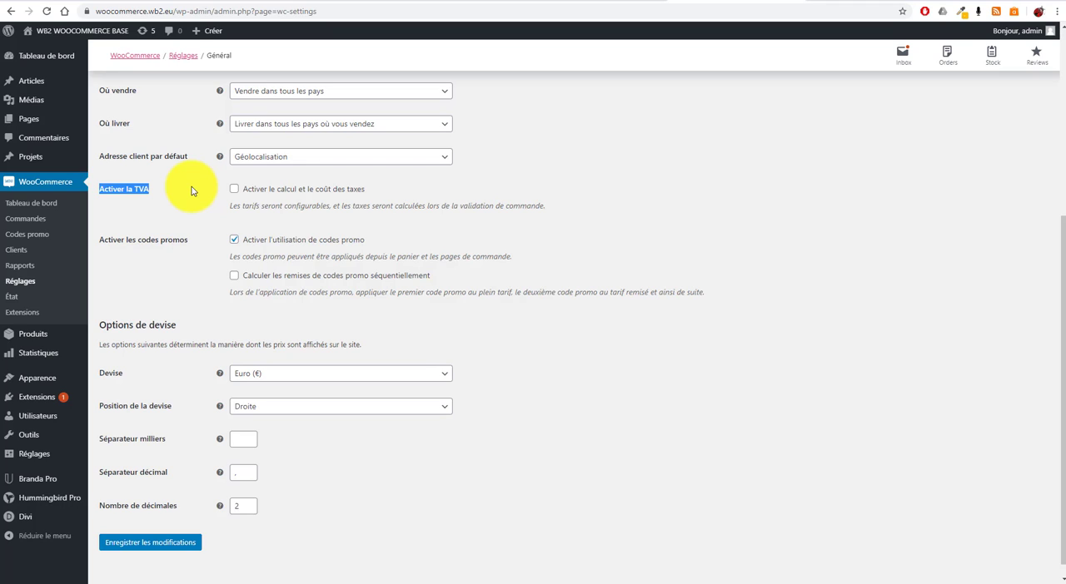
click(215, 221)
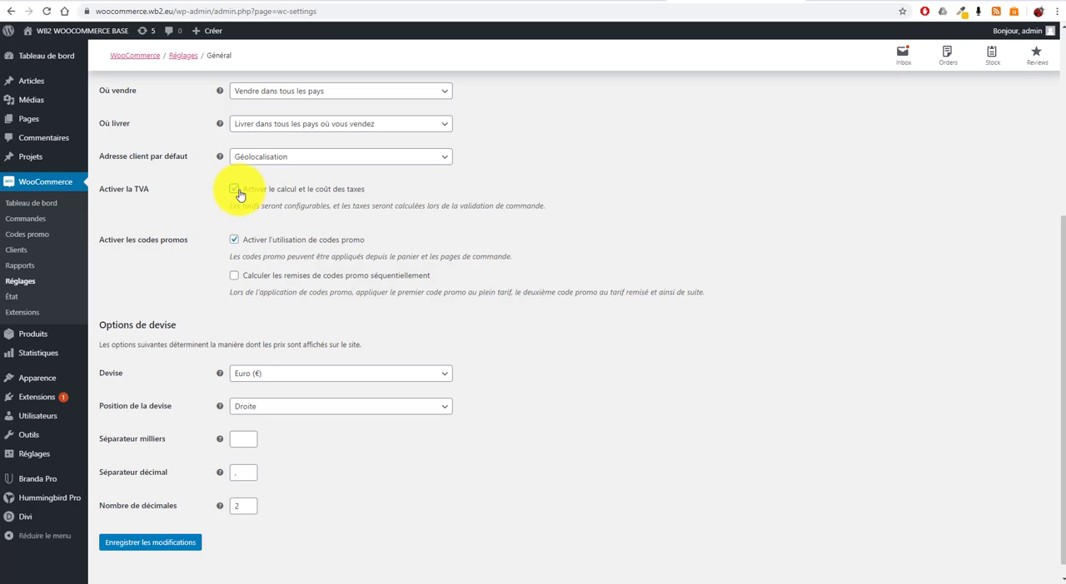
click(233, 191)
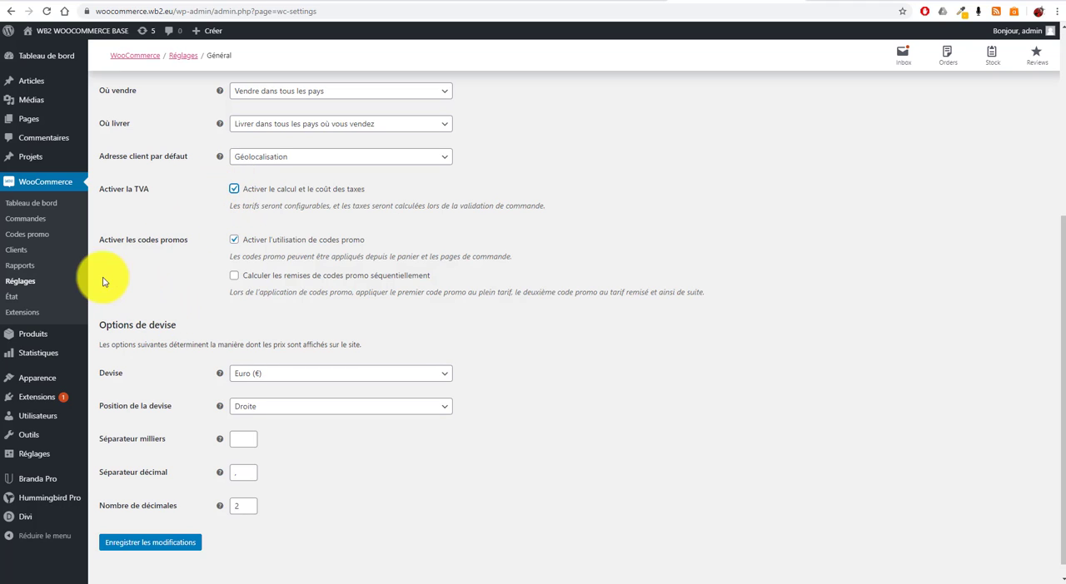
Examine the promo code options and the currency options, including the list of available currencies
drag(104, 241, 191, 242)
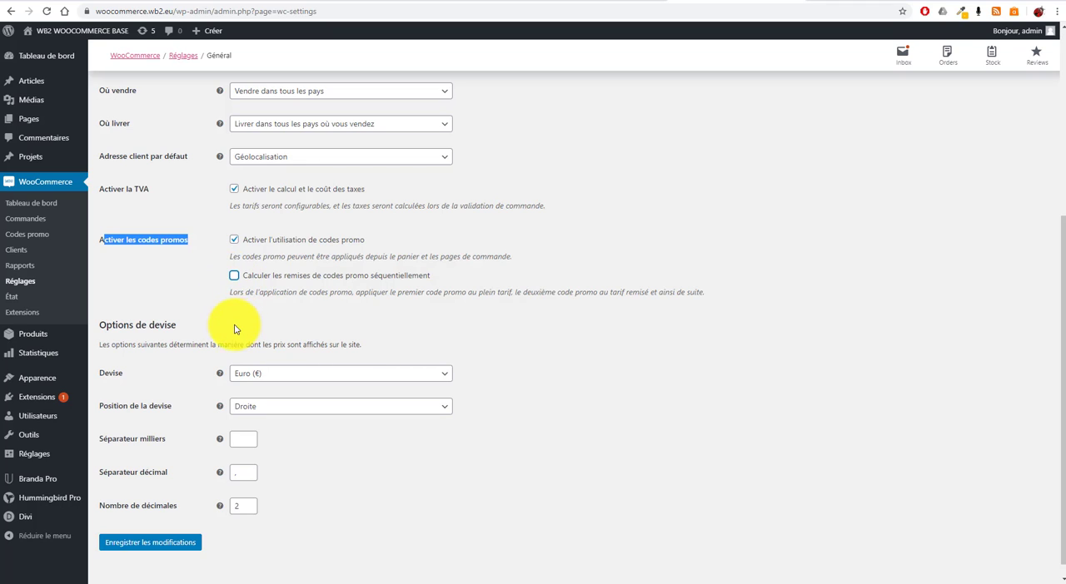
scroll(287, 324, down, 1)
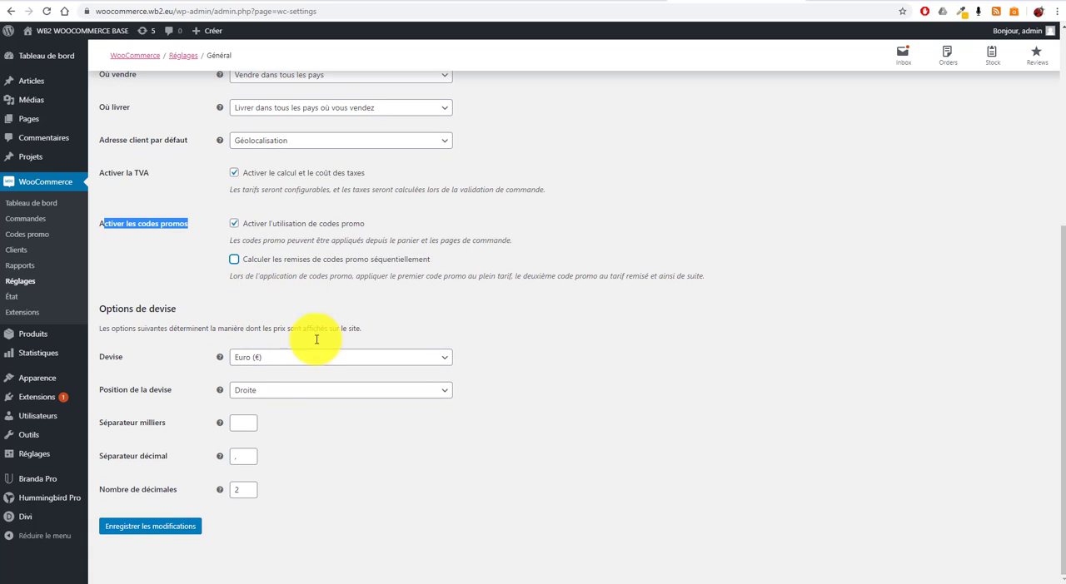
drag(99, 310, 279, 319)
click(279, 319)
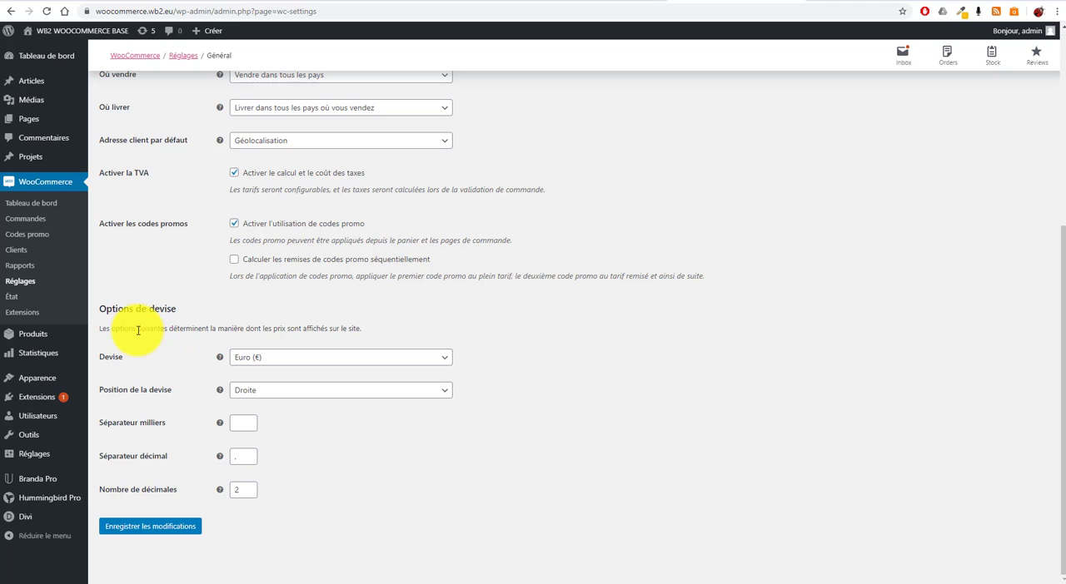
drag(135, 328, 515, 391)
click(514, 392)
click(431, 360)
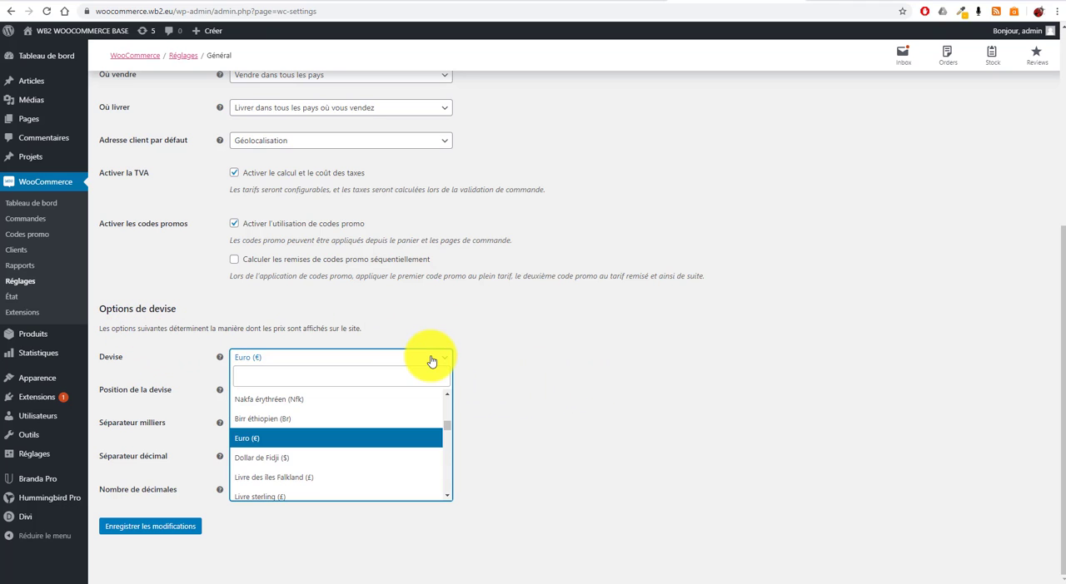
click(431, 359)
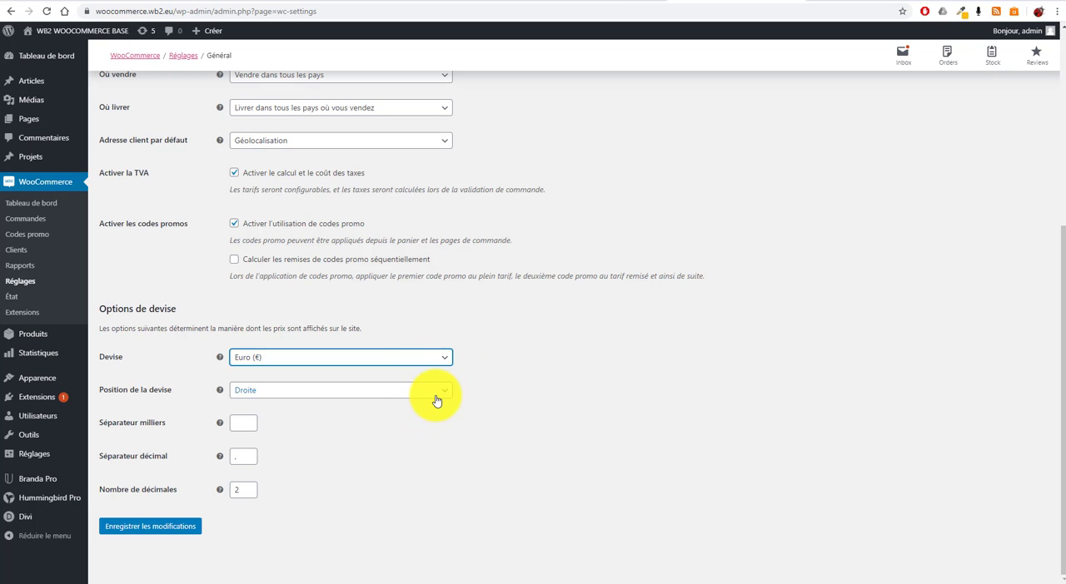
Try the currency position Gauche, set it back to Droite, and view the remaining position choices
click(435, 399)
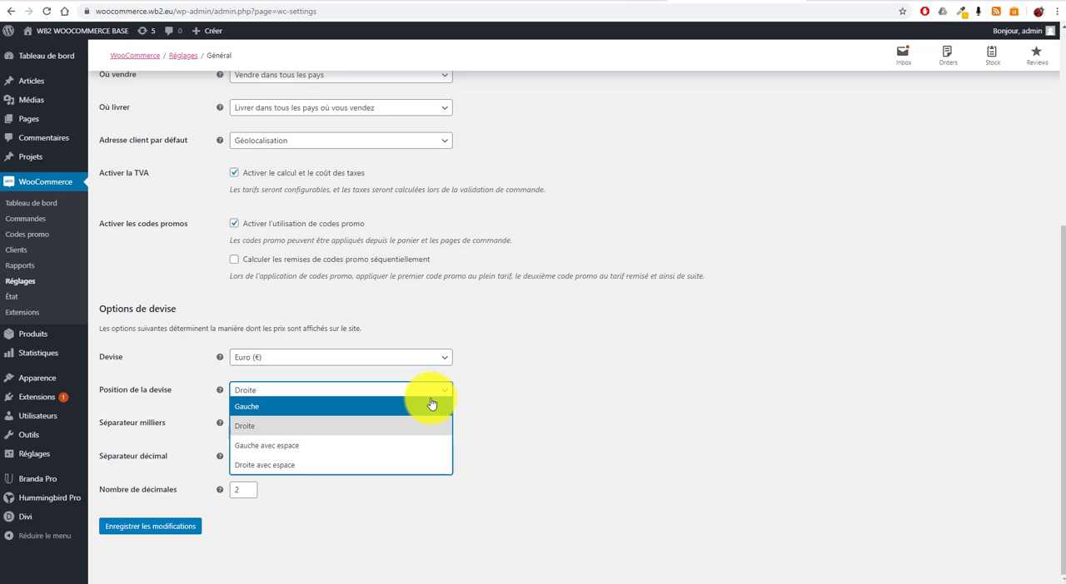
click(431, 405)
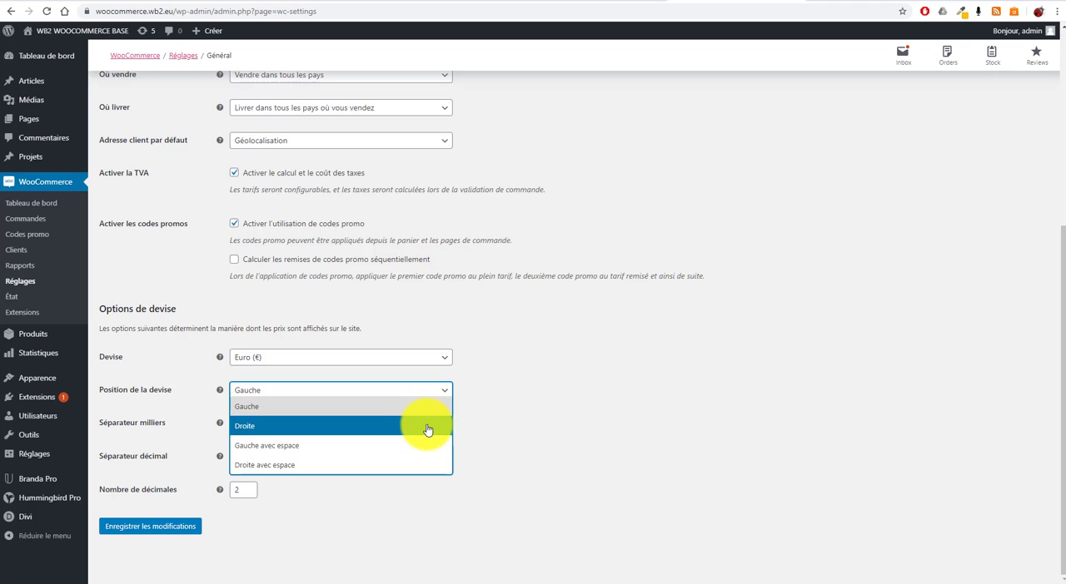
click(428, 429)
click(430, 399)
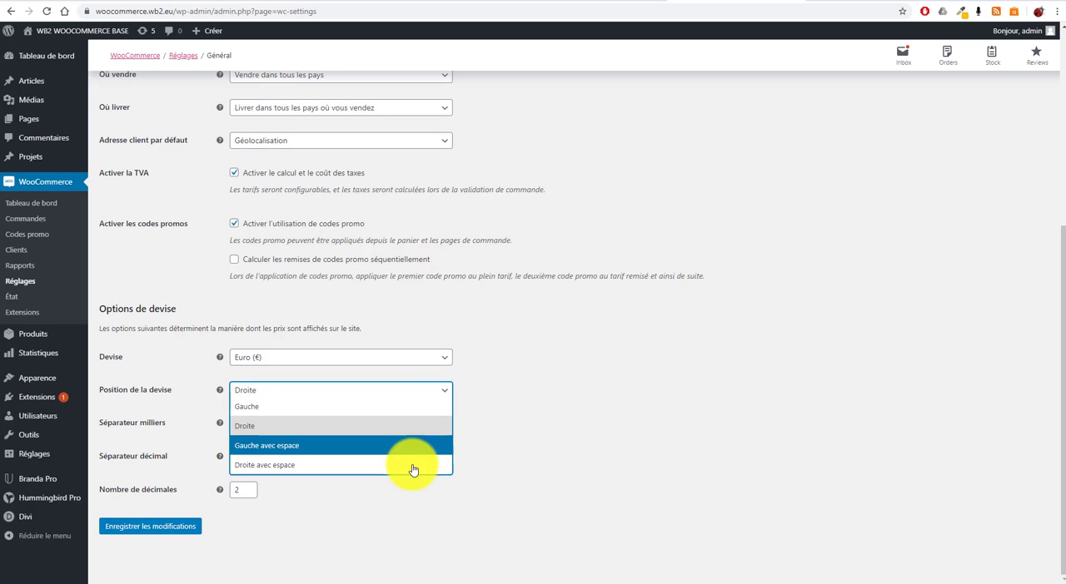
click(542, 401)
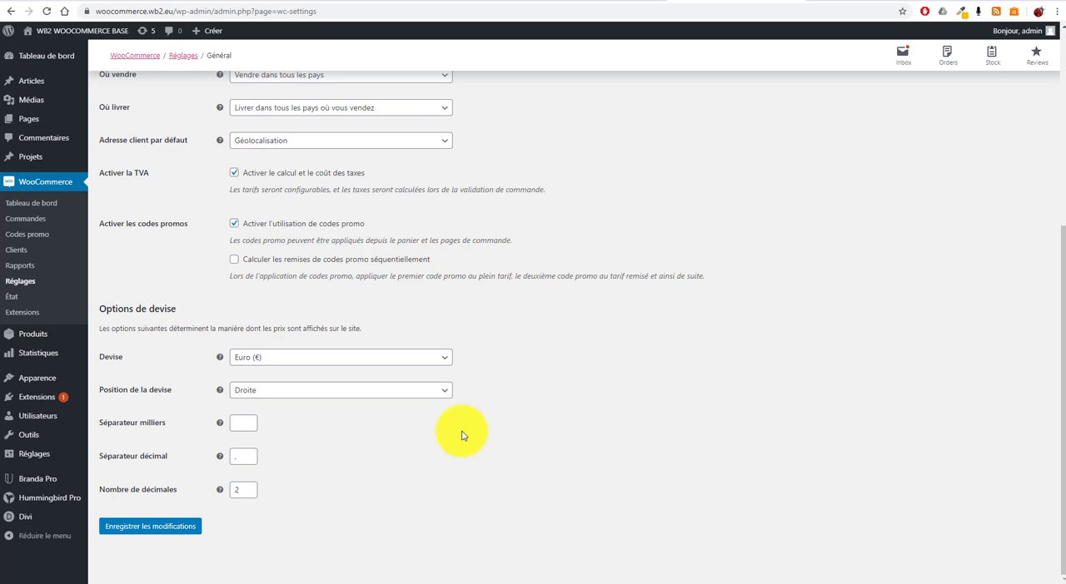
Check the thousands separator field and save the general store settings
click(243, 427)
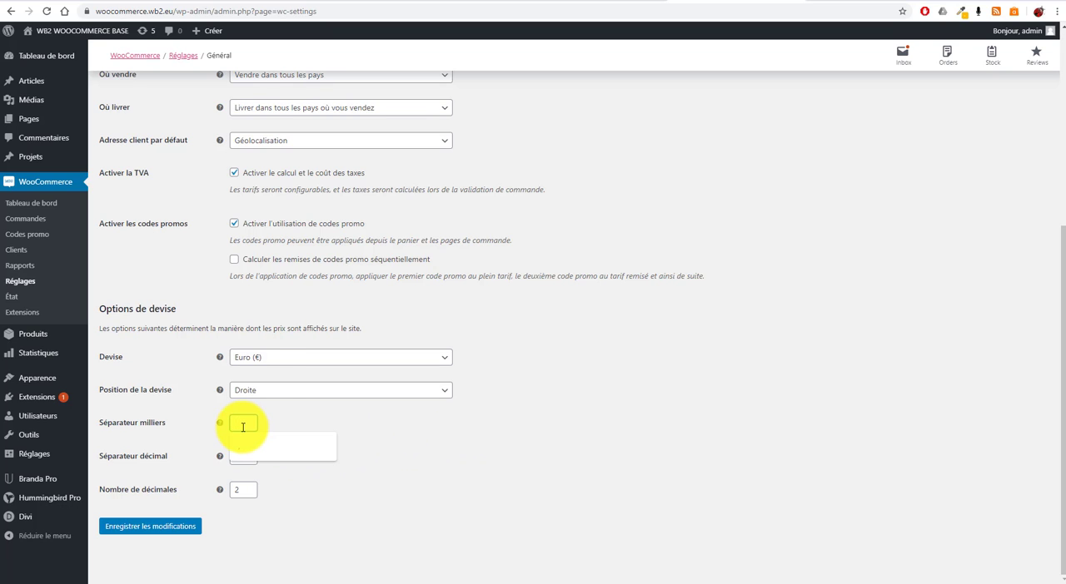
click(309, 422)
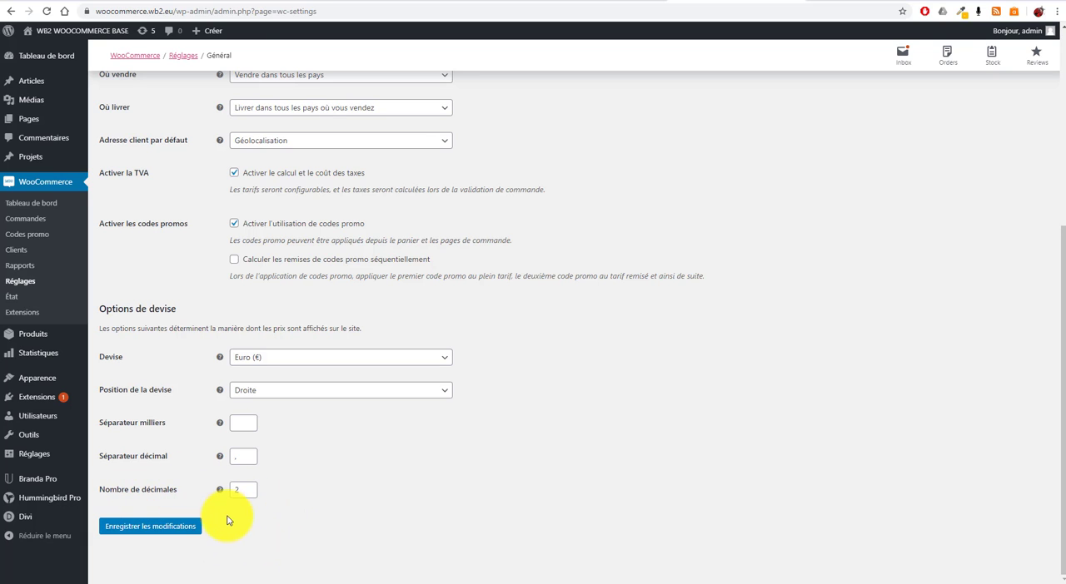
scroll(277, 537, up, 1)
scroll(283, 525, up, 4)
scroll(281, 452, down, 4)
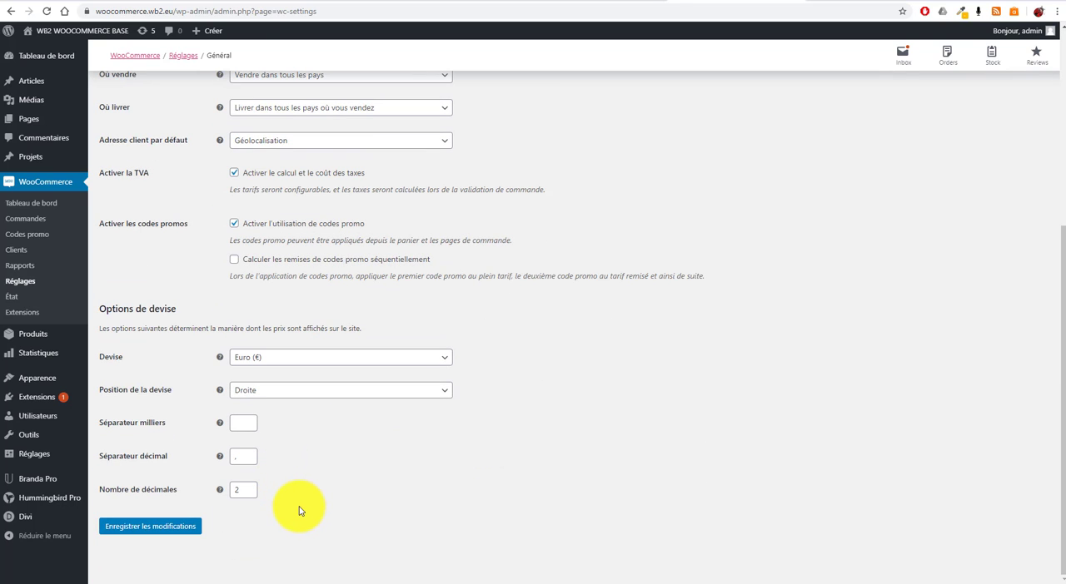
click(150, 527)
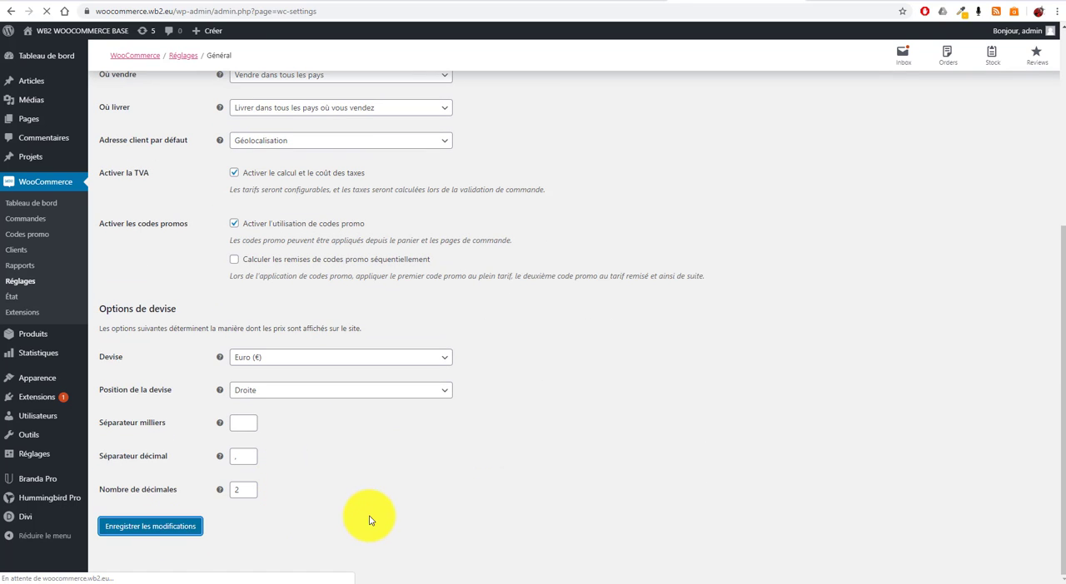